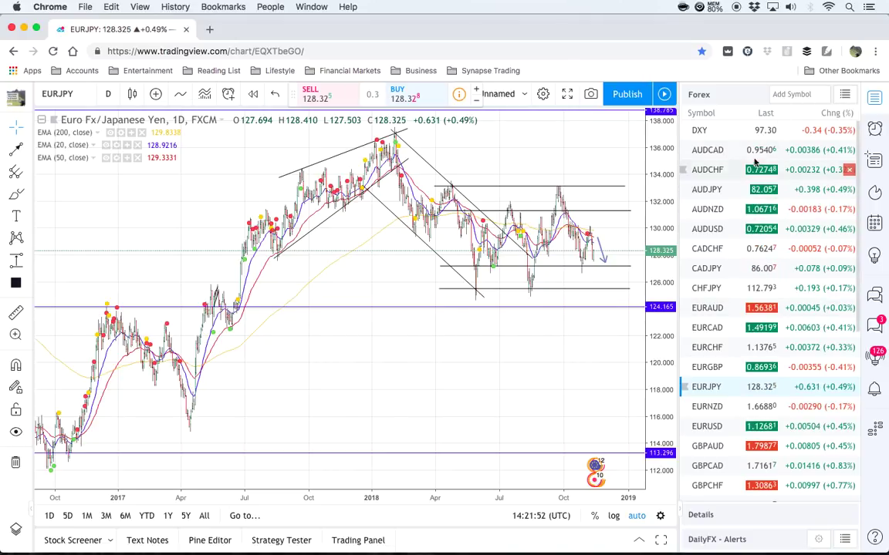
# Display the Stocks watchlist and return to the Forex watchlist.
pyautogui.click(842, 95)
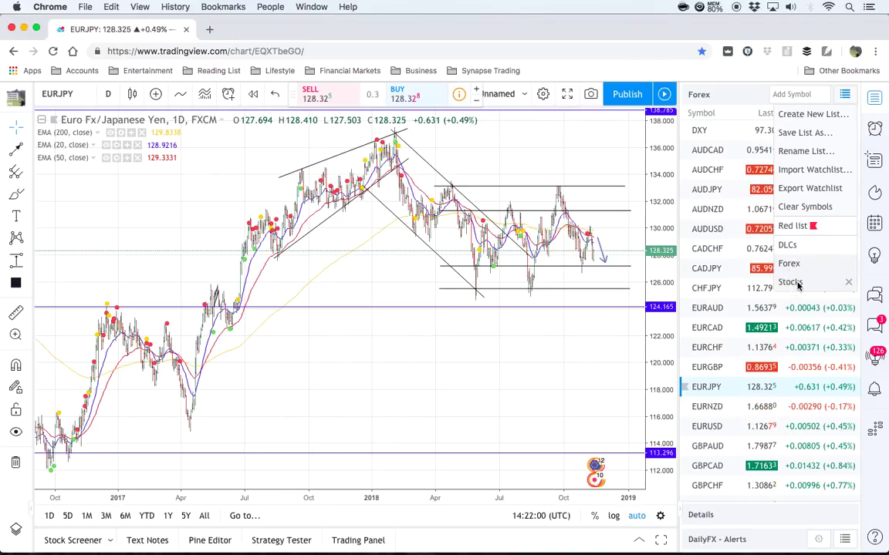
pyautogui.click(790, 282)
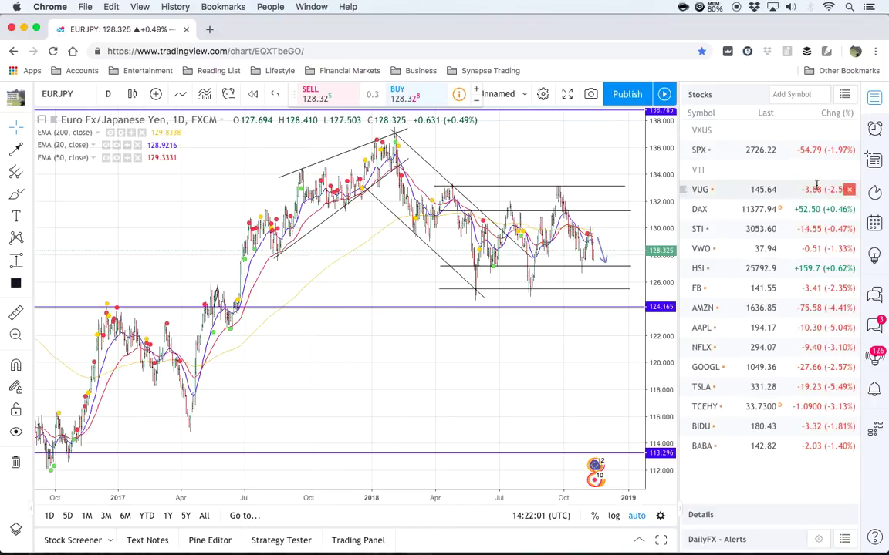
pyautogui.click(846, 94)
pyautogui.click(789, 265)
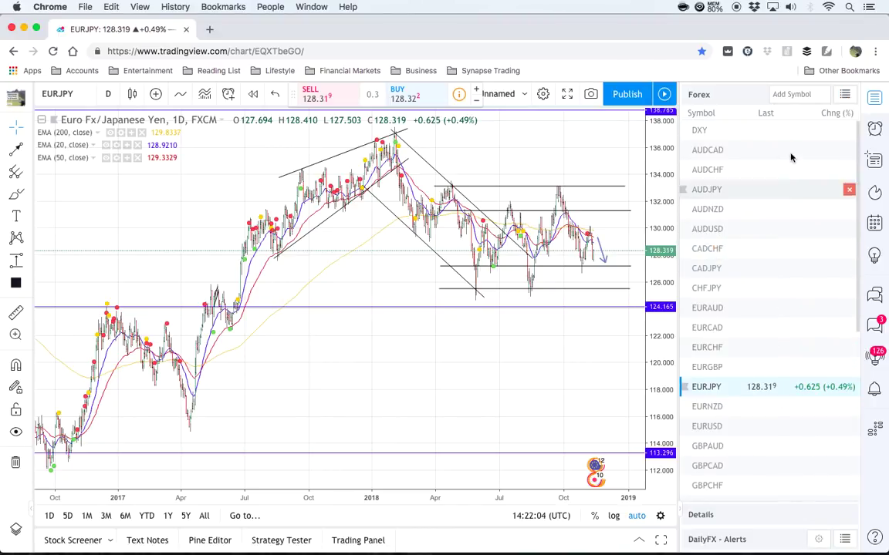
# Search for the symbol EURUSD to add to the Forex watchlist, filtering the results by Forex and by CFD.
pyautogui.click(799, 95)
pyautogui.write('EUR')
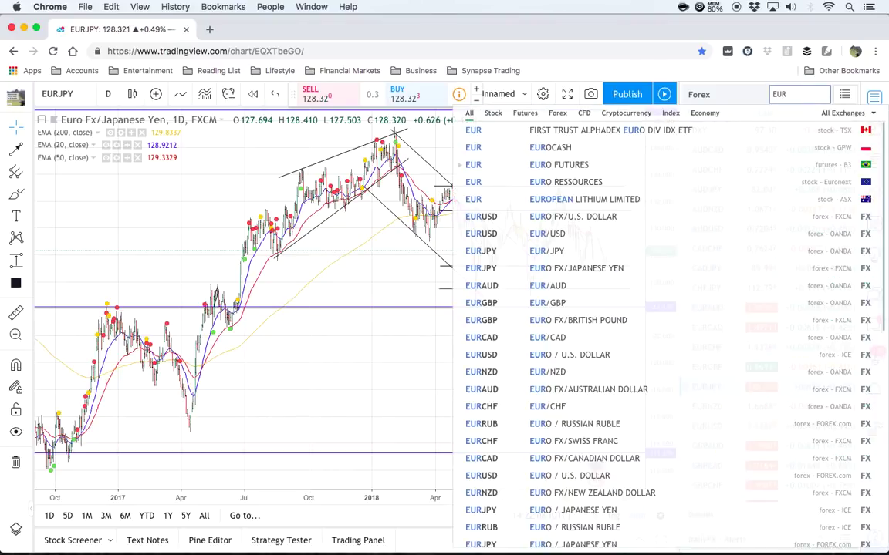
pyautogui.write('USD')
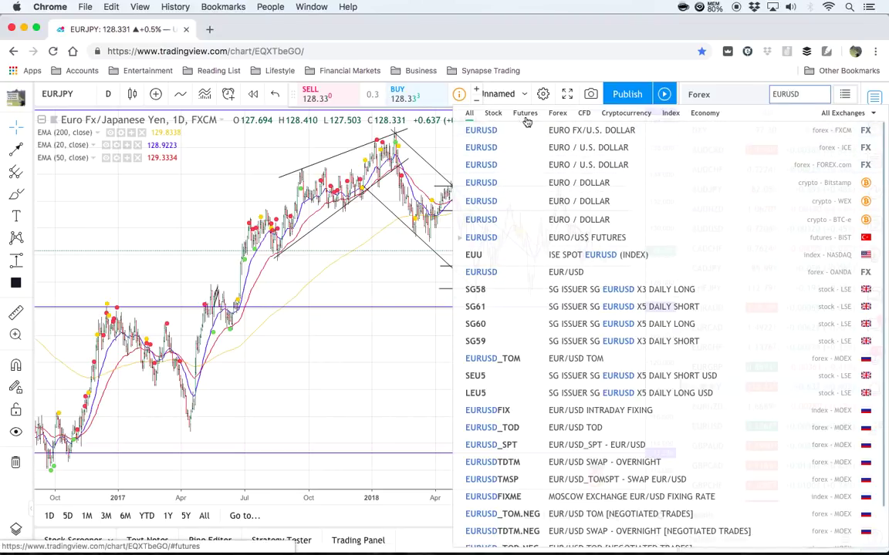
pyautogui.click(557, 114)
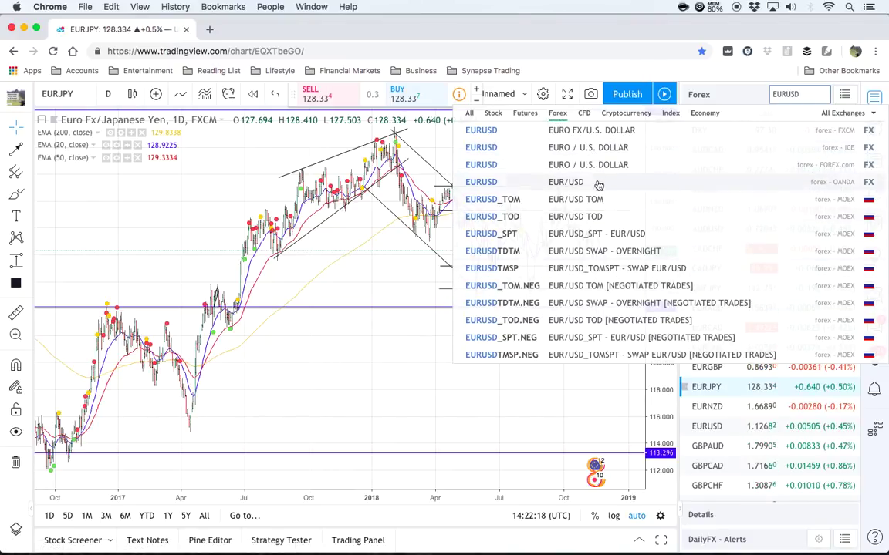
pyautogui.click(584, 115)
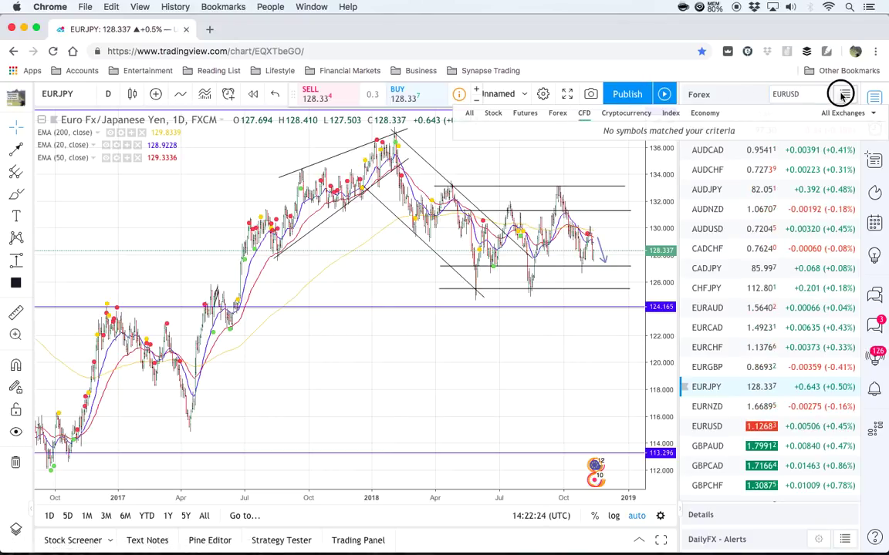
pyautogui.click(844, 94)
pyautogui.click(846, 96)
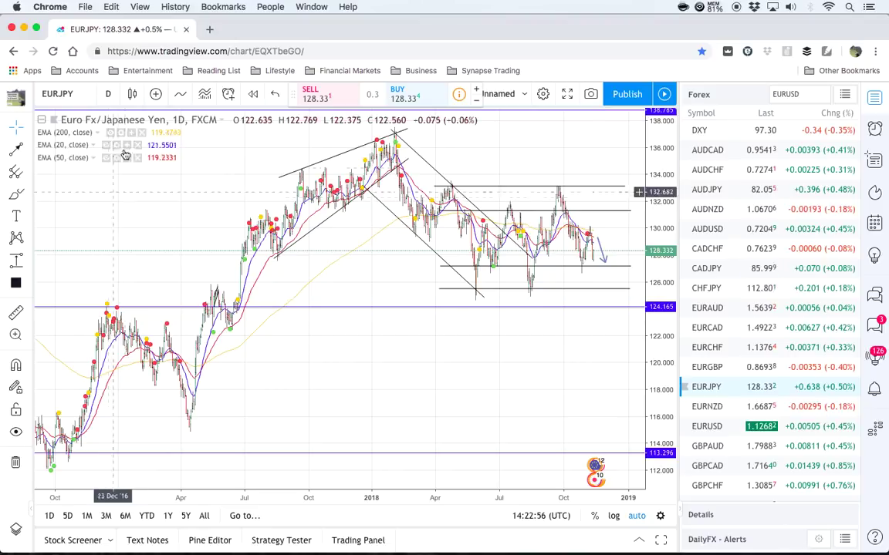
# Set the EURJPY chart's interval to 1 hour.
pyautogui.click(108, 95)
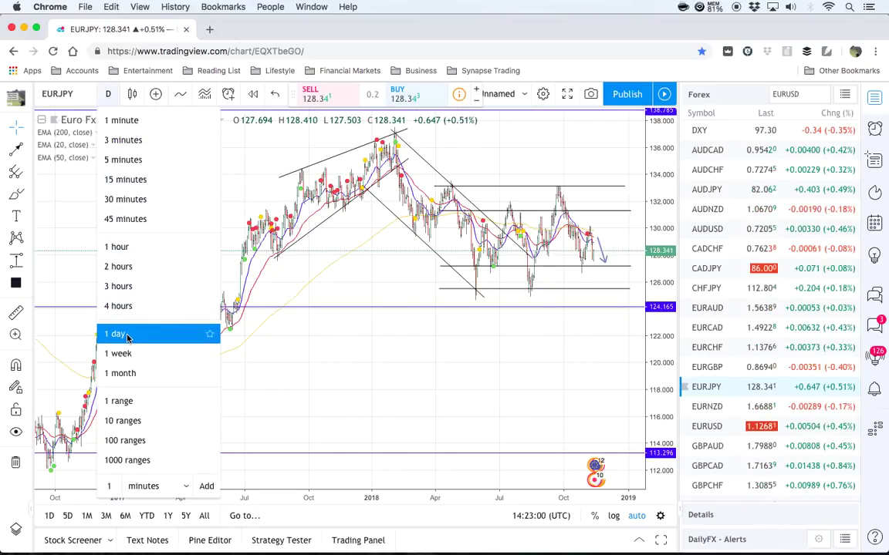
pyautogui.click(139, 247)
pyautogui.scroll(3, 351, 253)
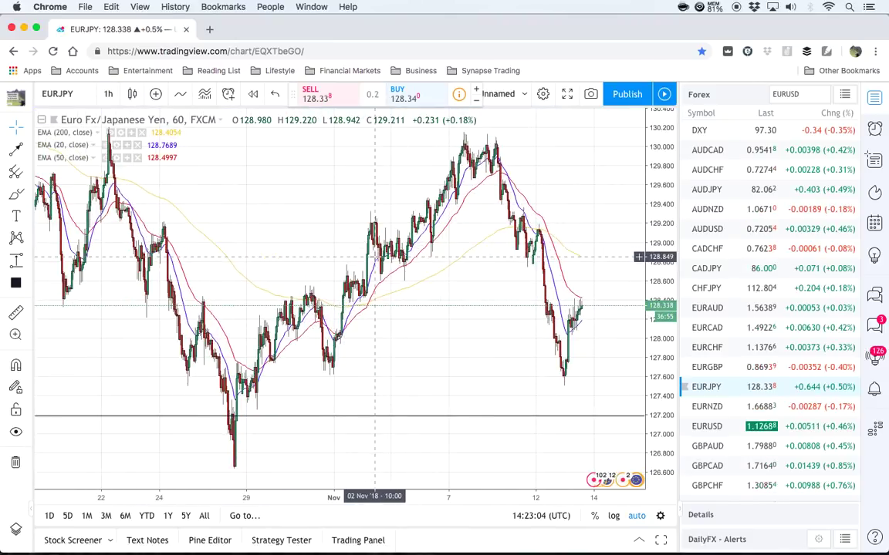
pyautogui.click(108, 93)
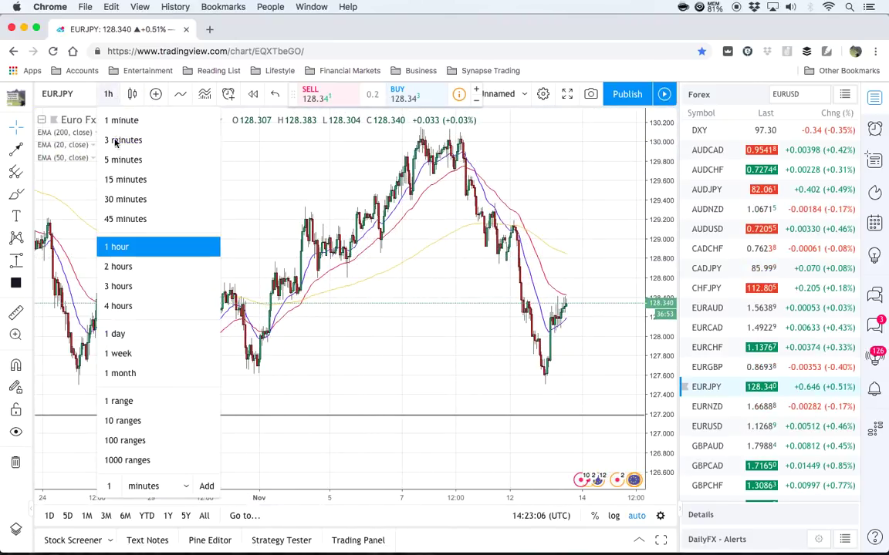
pyautogui.click(277, 174)
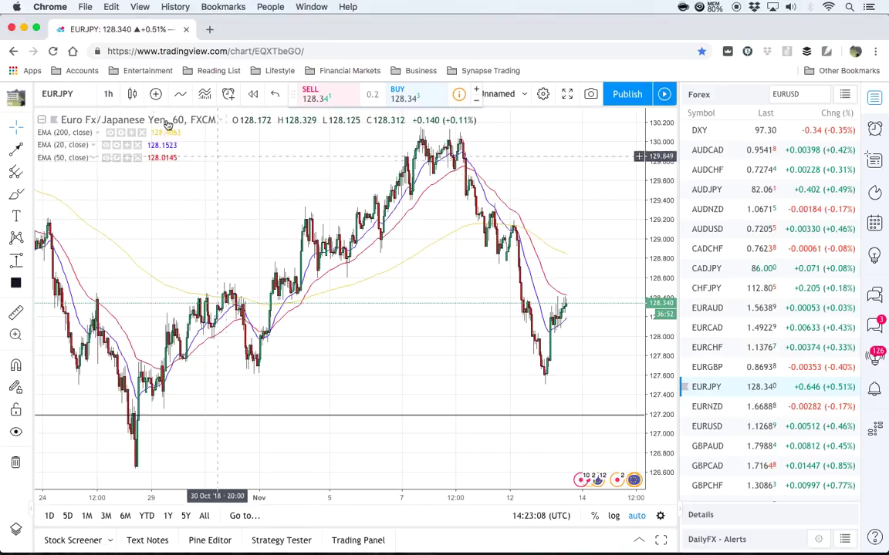
# Try the Heikin Ashi and Renko chart types on the EURJPY chart and return to Candles.
pyautogui.click(133, 94)
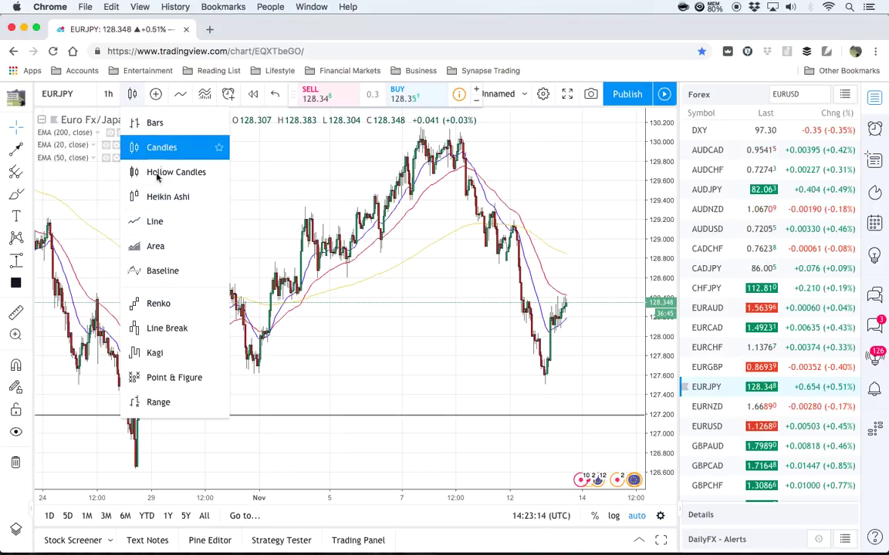
pyautogui.click(157, 197)
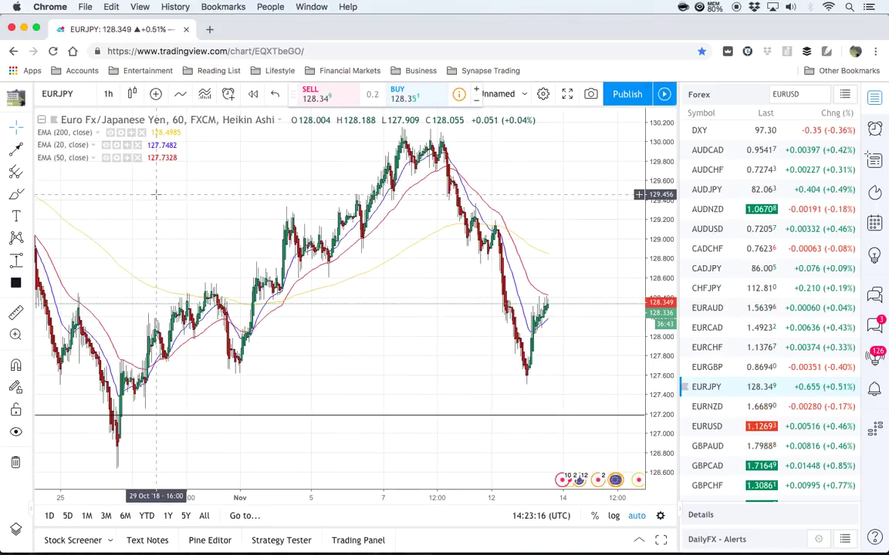
pyautogui.click(135, 93)
pyautogui.click(160, 305)
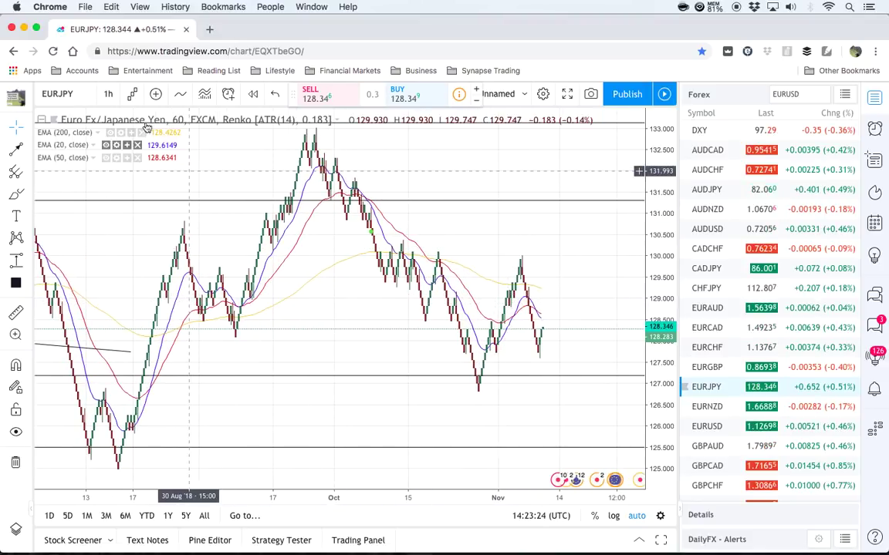
pyautogui.click(132, 93)
pyautogui.click(148, 145)
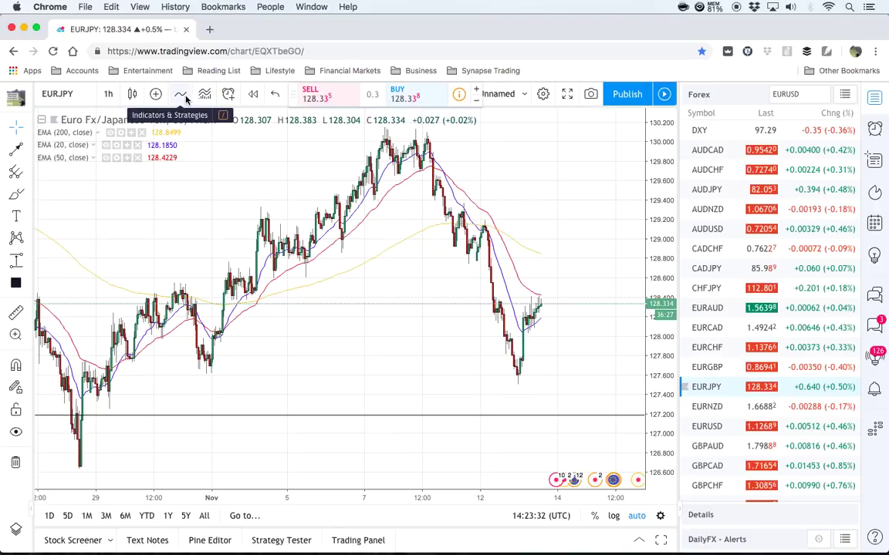
# Search the indicators library for "moving" and close it without adding an indicator.
pyautogui.click(184, 96)
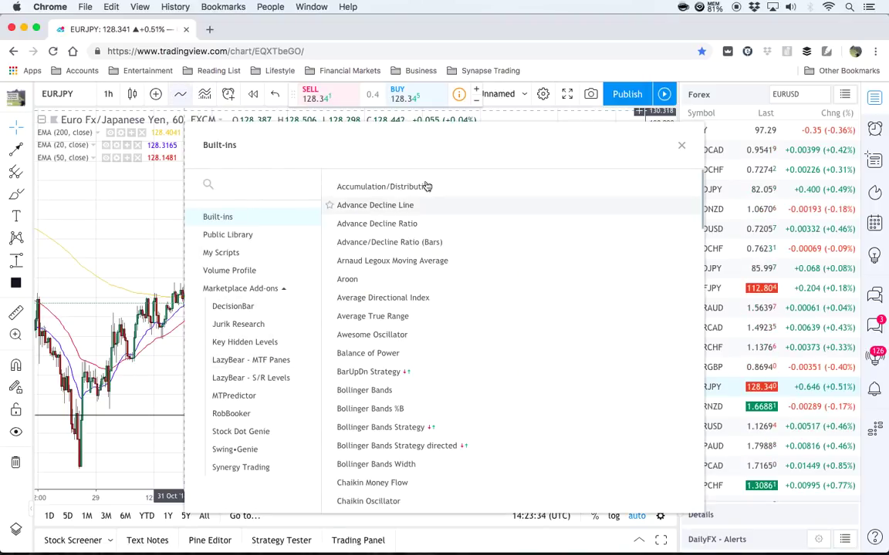
pyautogui.click(271, 189)
pyautogui.write('moving')
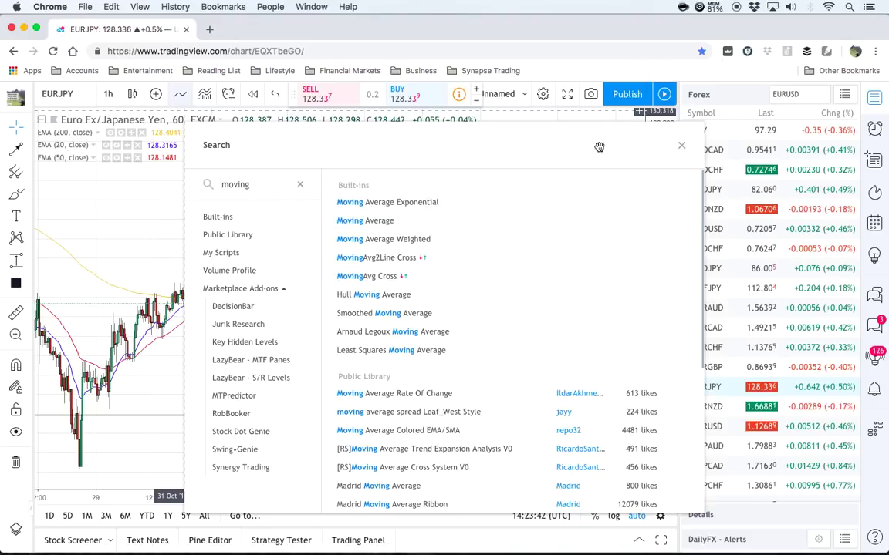
pyautogui.click(682, 148)
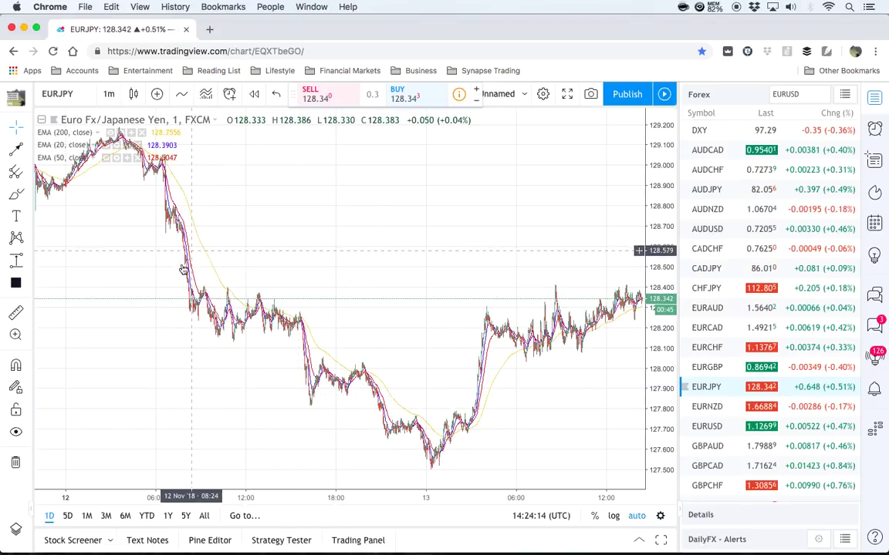
# Display the 5Y date range on the EURJPY chart.
pyautogui.click(185, 516)
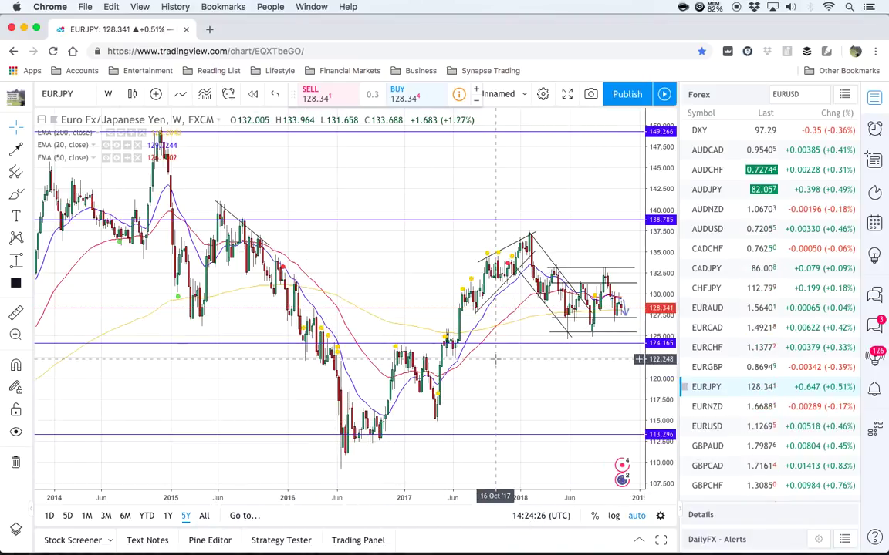
pyautogui.scroll(5, 496, 359)
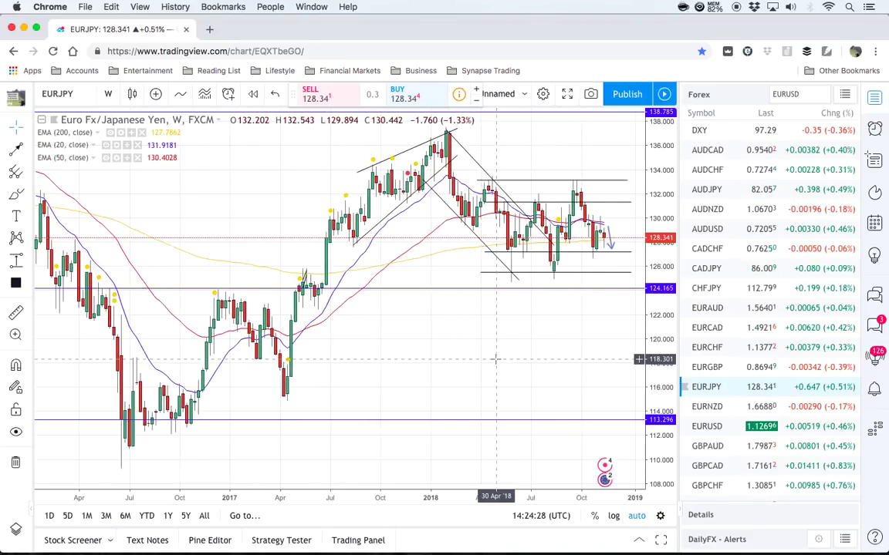
pyautogui.scroll(-5, 496, 359)
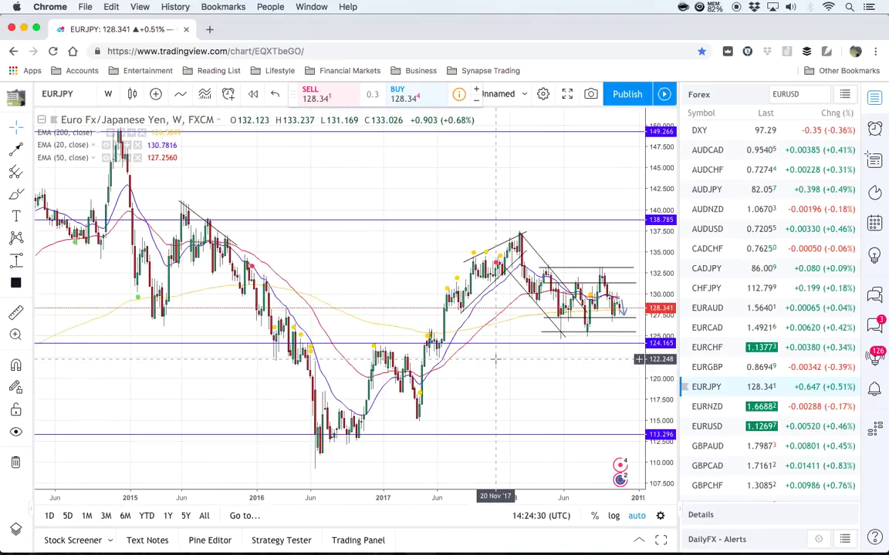
pyautogui.scroll(-2, 496, 359)
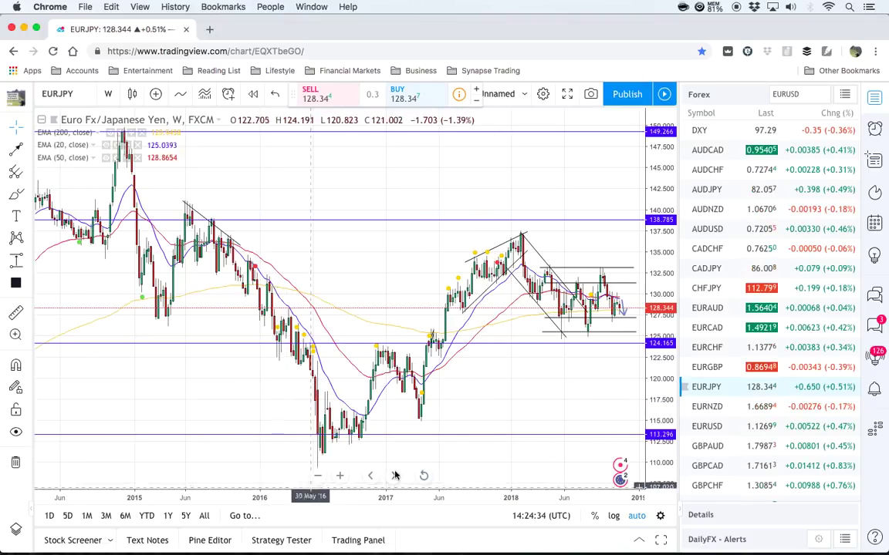
# Compress the chart's price scale vertically and reset it to automatic scaling.
pyautogui.moveTo(666, 294); pyautogui.dragTo(653, 407)
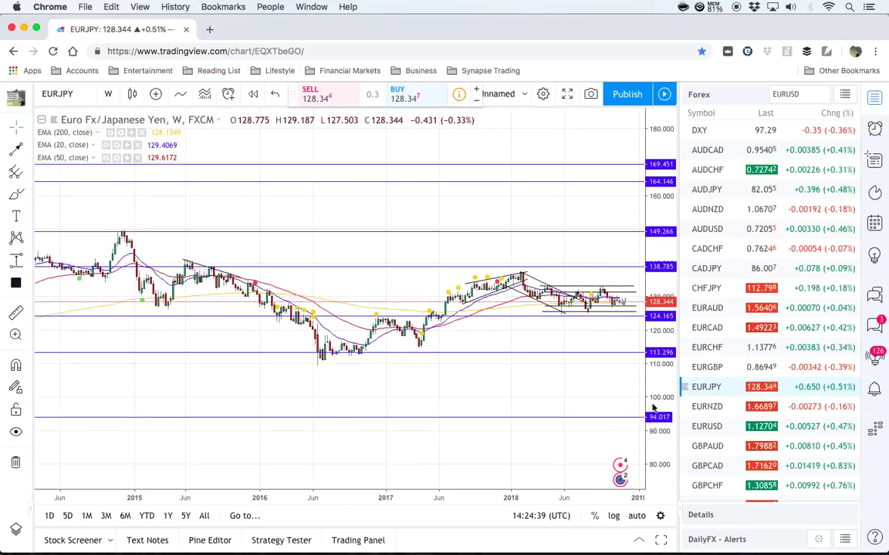
pyautogui.doubleClick(663, 288)
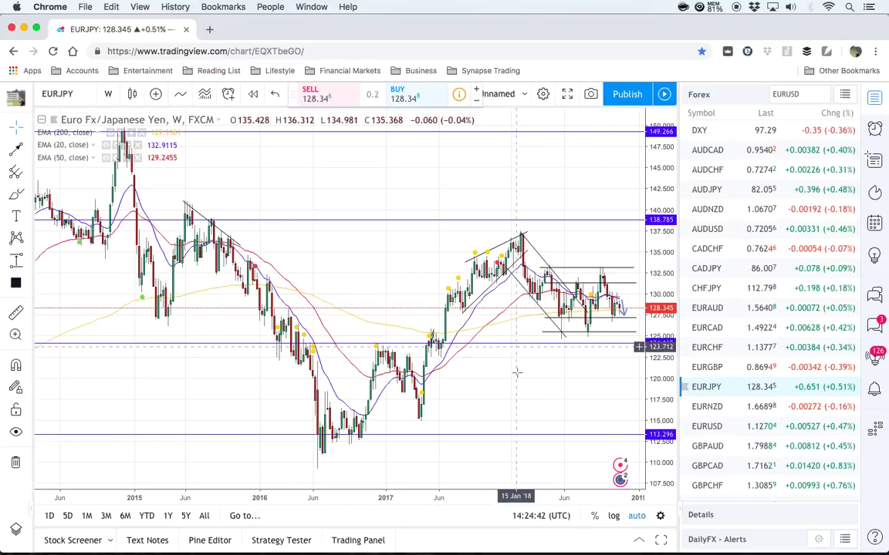
pyautogui.scroll(3, 517, 373)
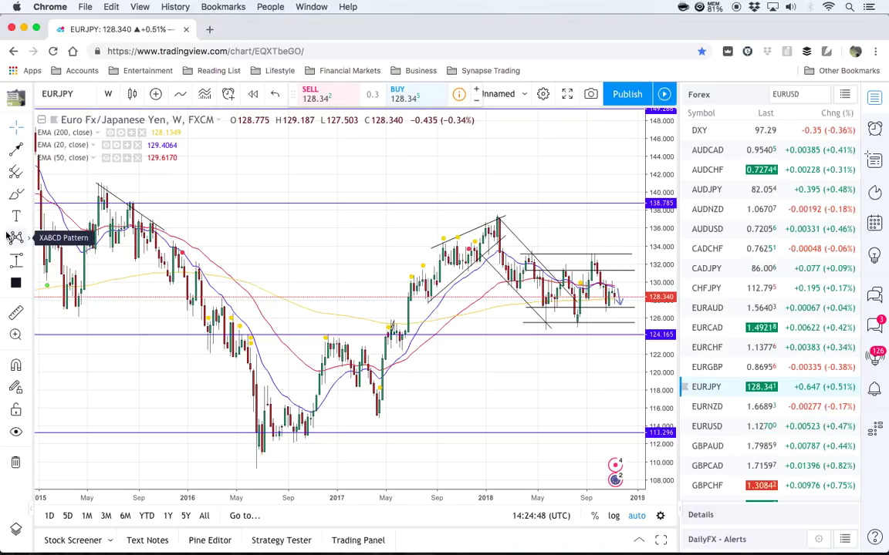
pyautogui.click(29, 128)
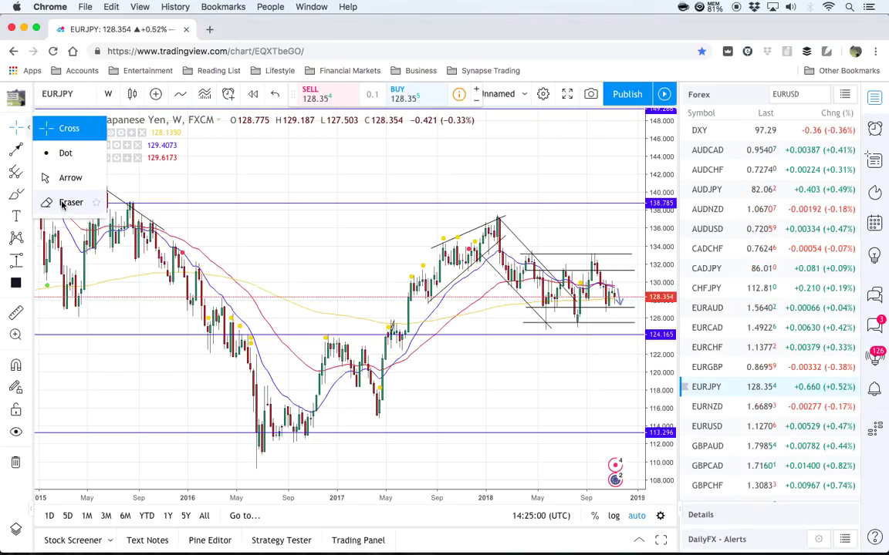
pyautogui.click(220, 167)
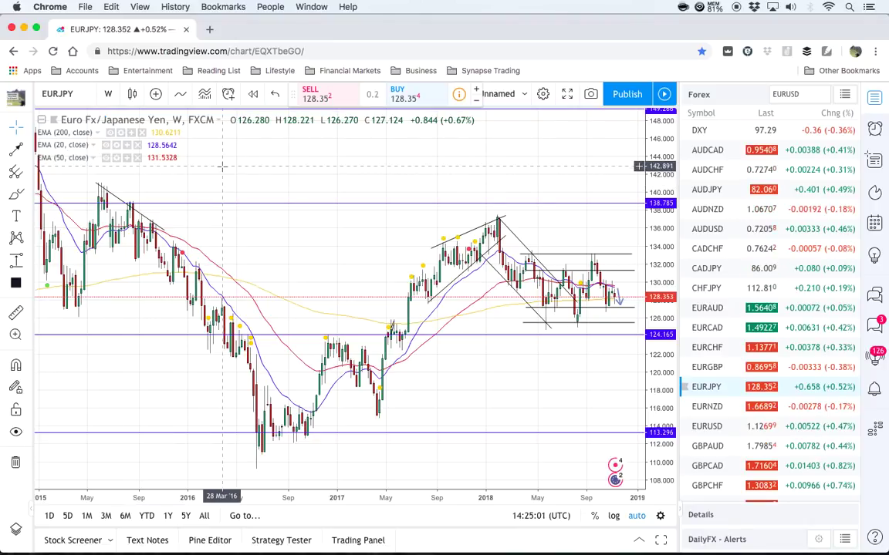
# Draw an arrow above the candles from about 142.548 on 18 Jul '16 to about 143.782 on 19 Jun '17.
pyautogui.click(29, 152)
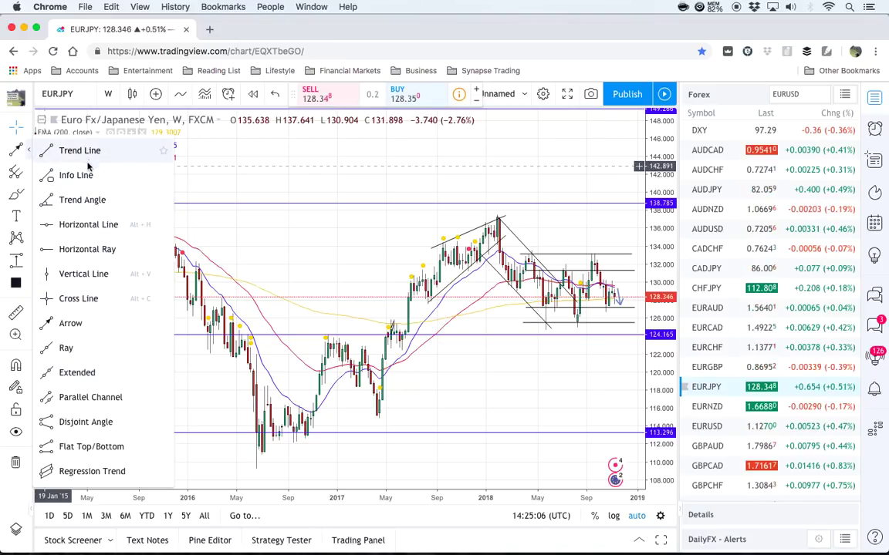
pyautogui.click(80, 324)
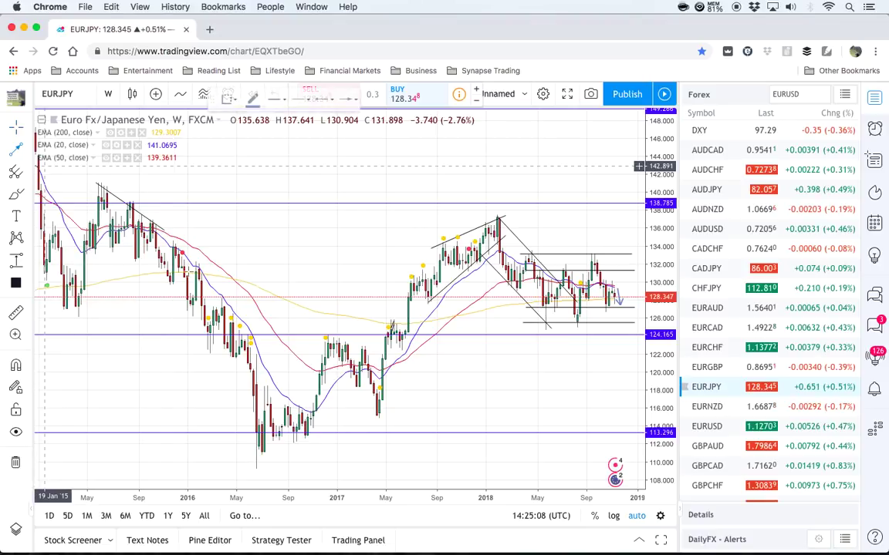
pyautogui.click(267, 169)
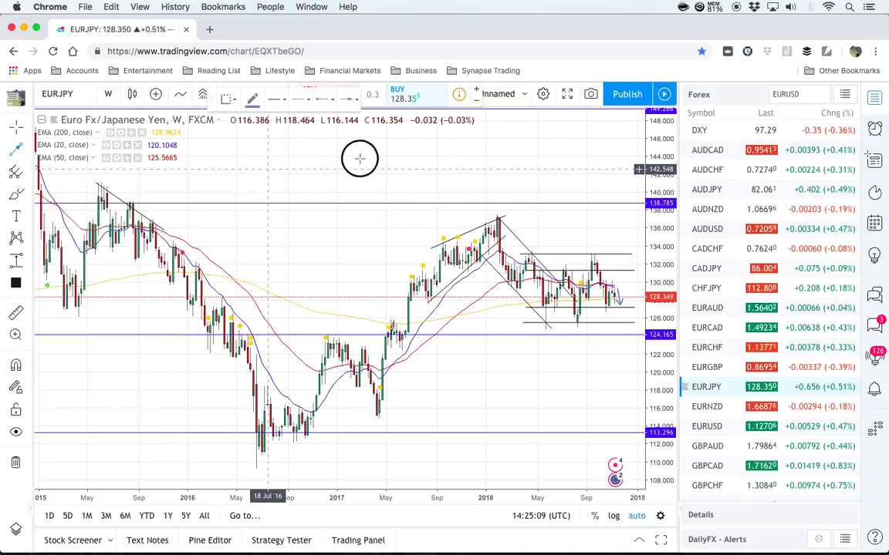
pyautogui.click(404, 158)
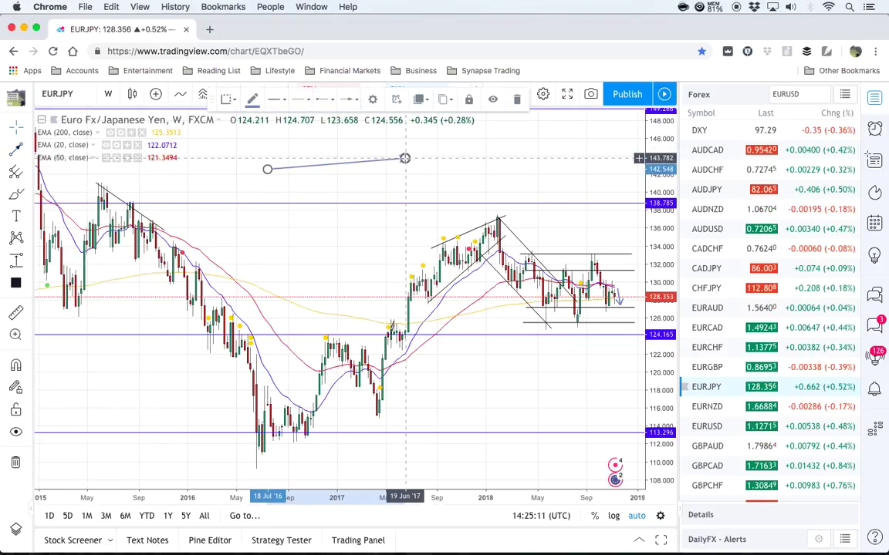
# Thicken the drawn arrow's line and set it back to solid after trying the dashed and dotted styles.
pyautogui.click(261, 102)
pyautogui.click(276, 99)
pyautogui.click(349, 123)
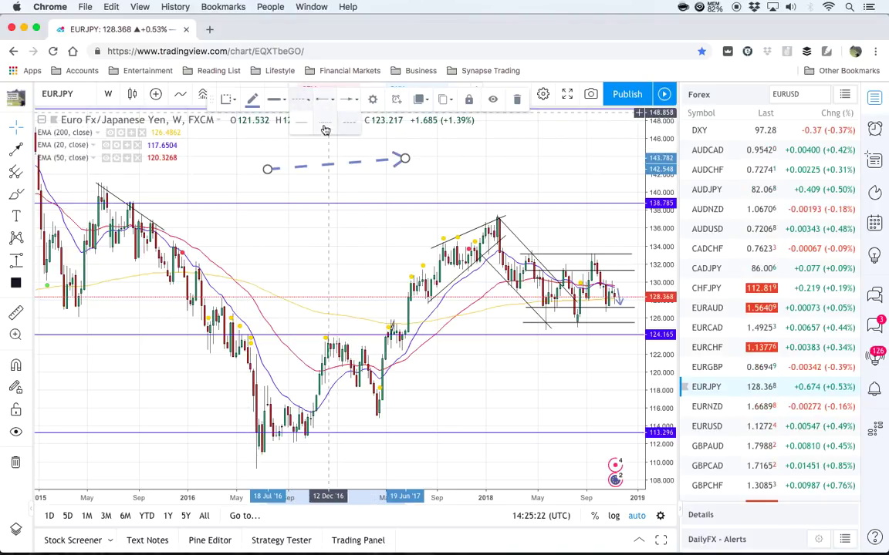
pyautogui.click(347, 175)
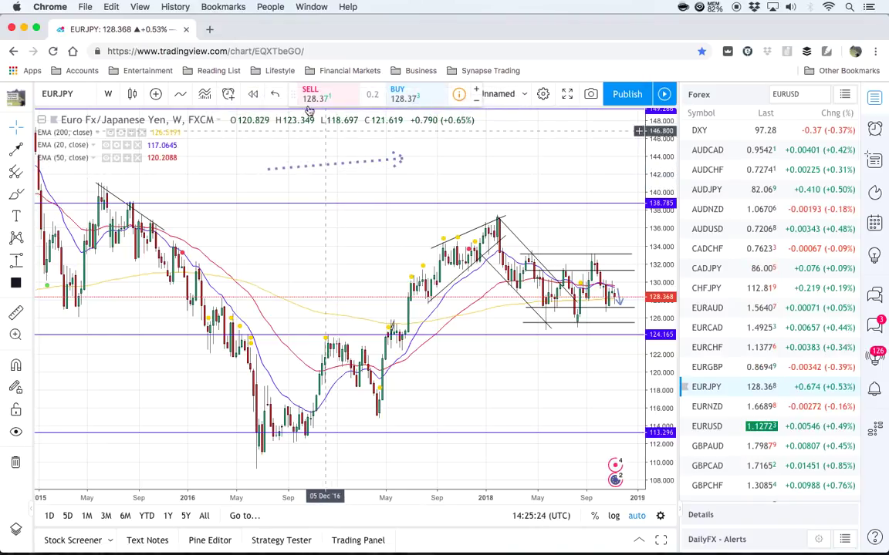
pyautogui.click(298, 166)
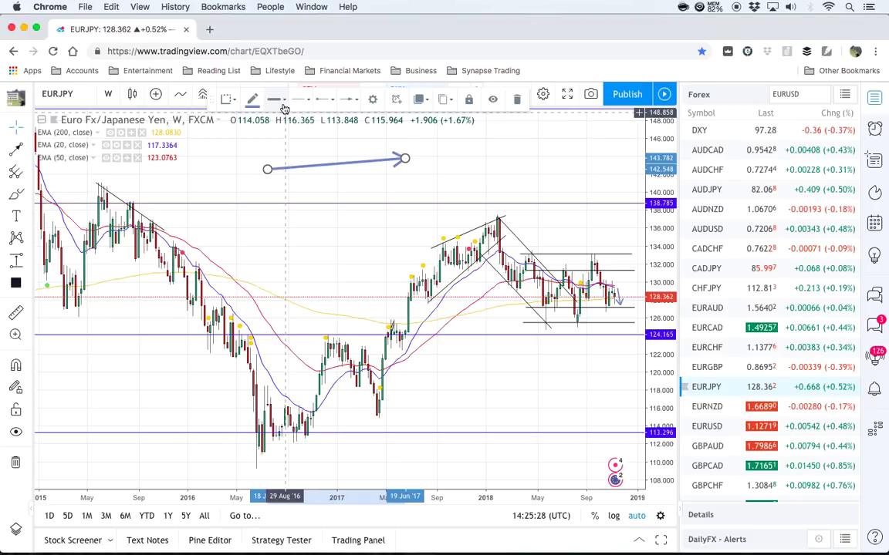
# Delete the arrow drawn above the candles and look through the available line drawing tools.
pyautogui.click(305, 126)
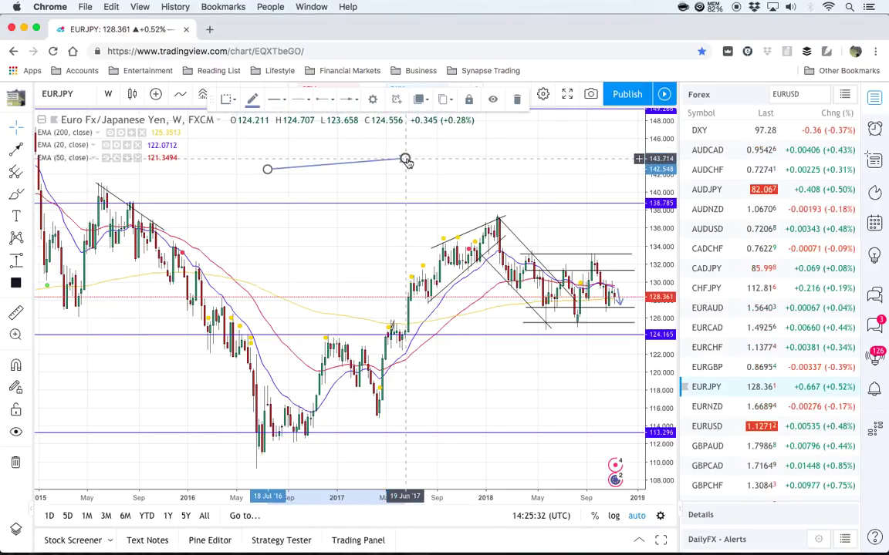
pyautogui.press('Delete')
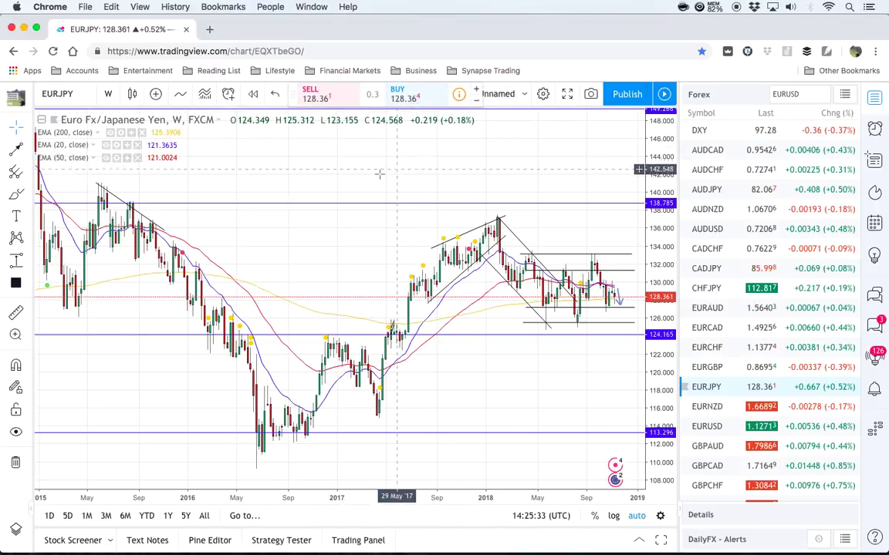
pyautogui.click(29, 149)
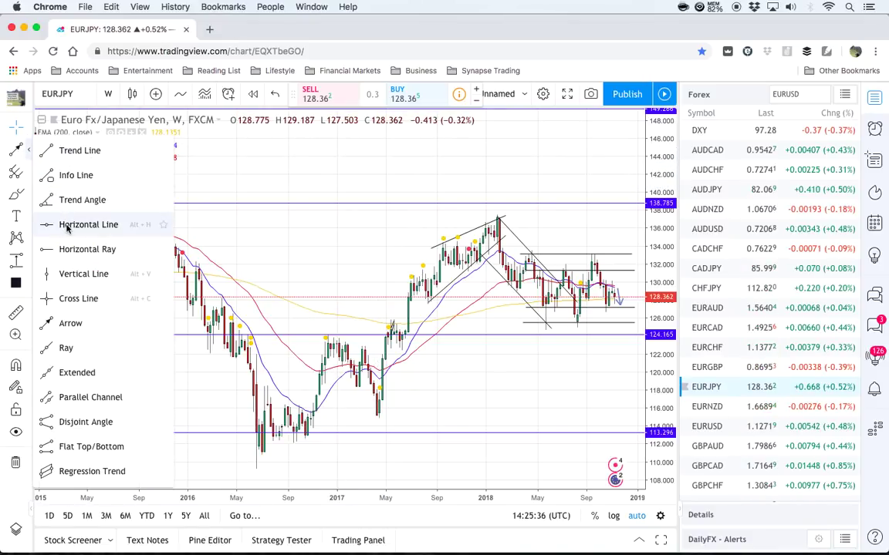
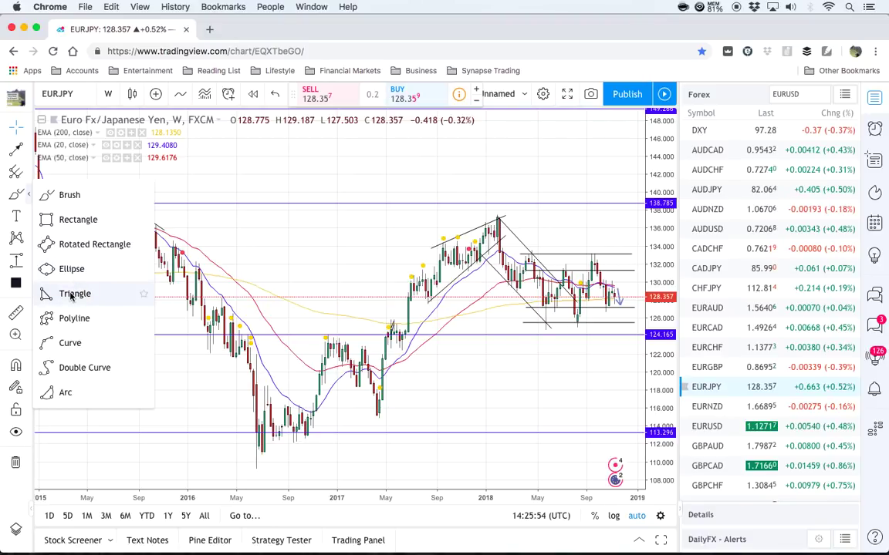
# Place a text label above the candles at about 142 on 28 Mar '16, close its settings and delete the label.
pyautogui.click(28, 216)
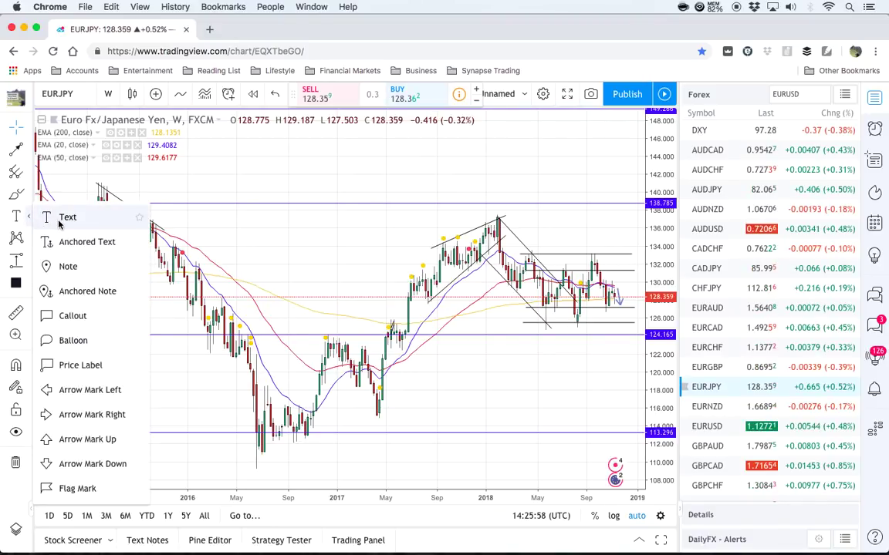
pyautogui.click(62, 218)
pyautogui.click(220, 181)
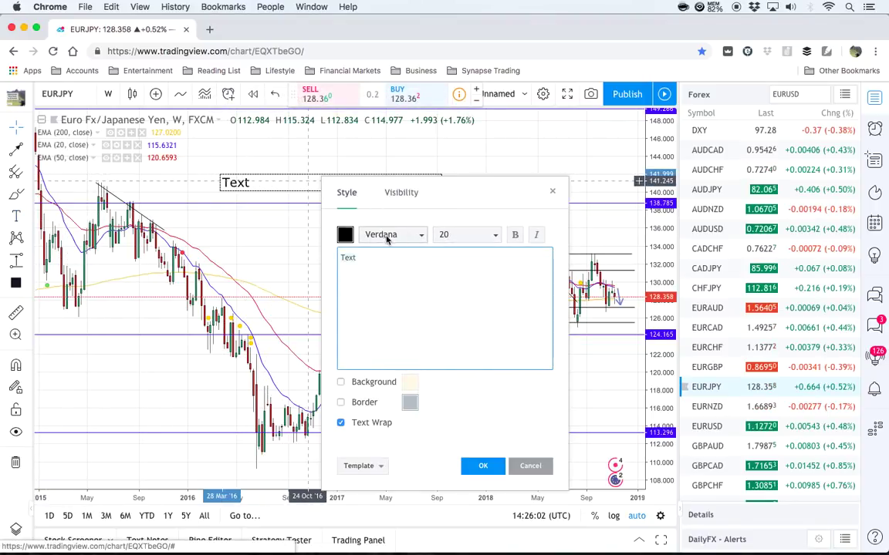
pyautogui.click(552, 193)
pyautogui.press('Delete')
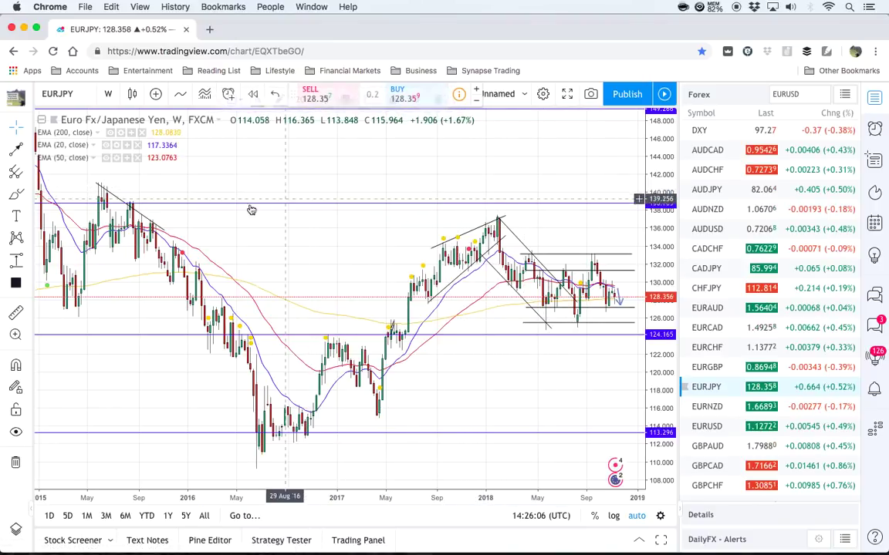
# Draw a long position with entry at about 133.357, target at about 145.086 and stop at about 128.008, and delete it.
pyautogui.click(29, 240)
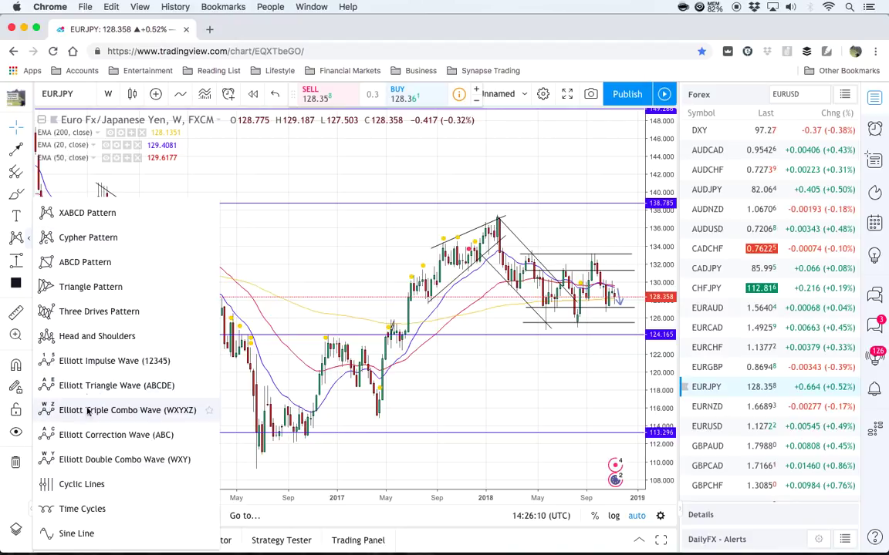
pyautogui.click(31, 263)
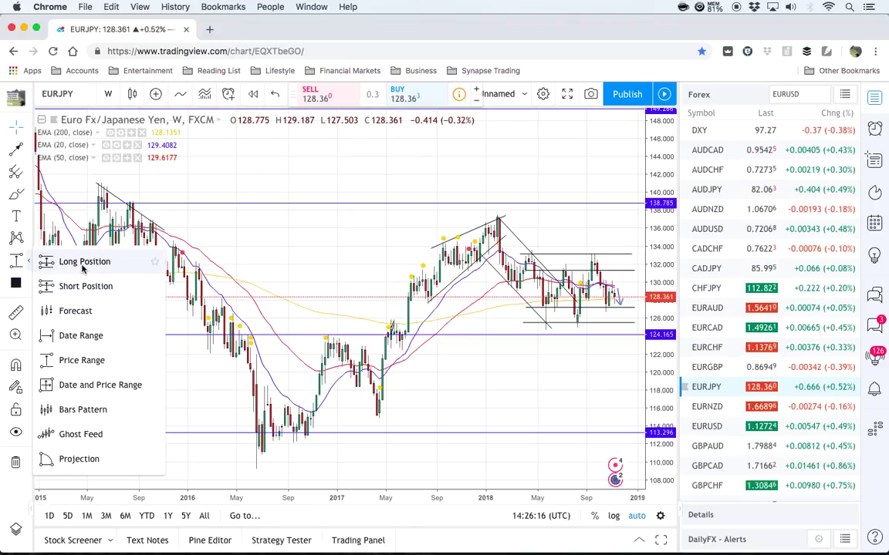
pyautogui.click(81, 264)
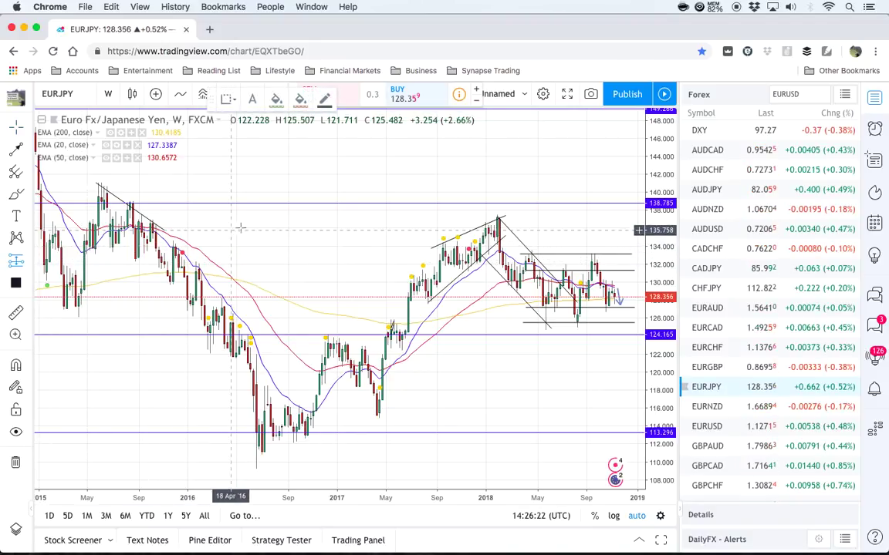
pyautogui.click(345, 253)
pyautogui.moveTo(346, 187); pyautogui.dragTo(345, 147)
pyautogui.moveTo(350, 320); pyautogui.dragTo(345, 300)
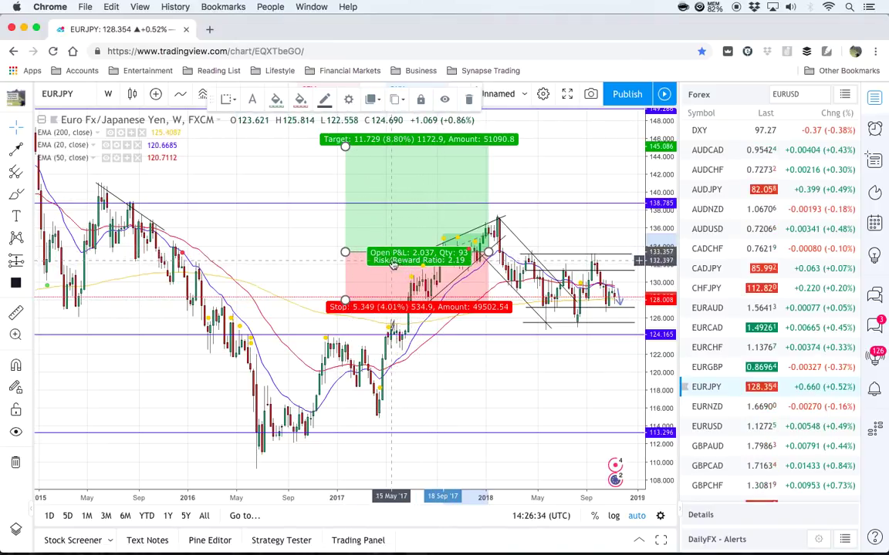
pyautogui.press('Delete')
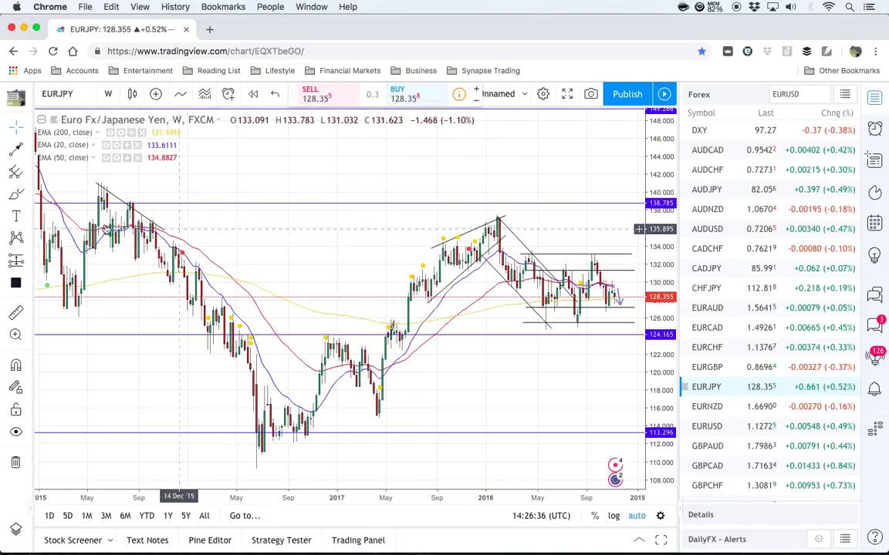
# Draw a price range from about 137.198 at the early 2018 high down to about 124.853 on 12 Feb '18, and remove it.
pyautogui.click(28, 262)
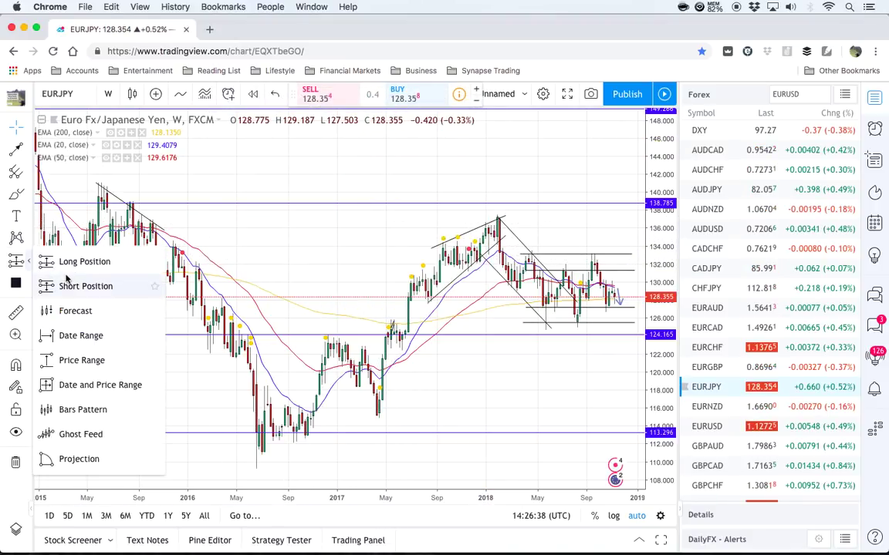
pyautogui.click(82, 360)
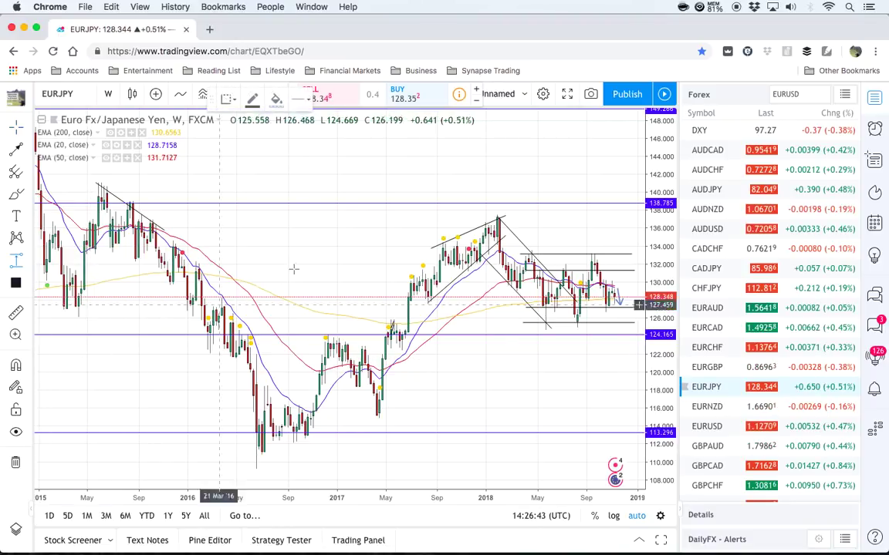
pyautogui.click(485, 218)
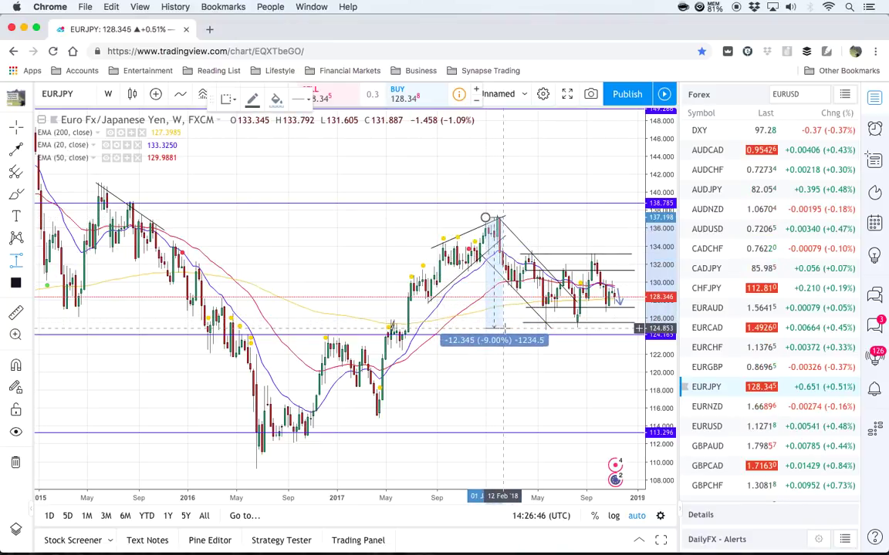
pyautogui.click(503, 328)
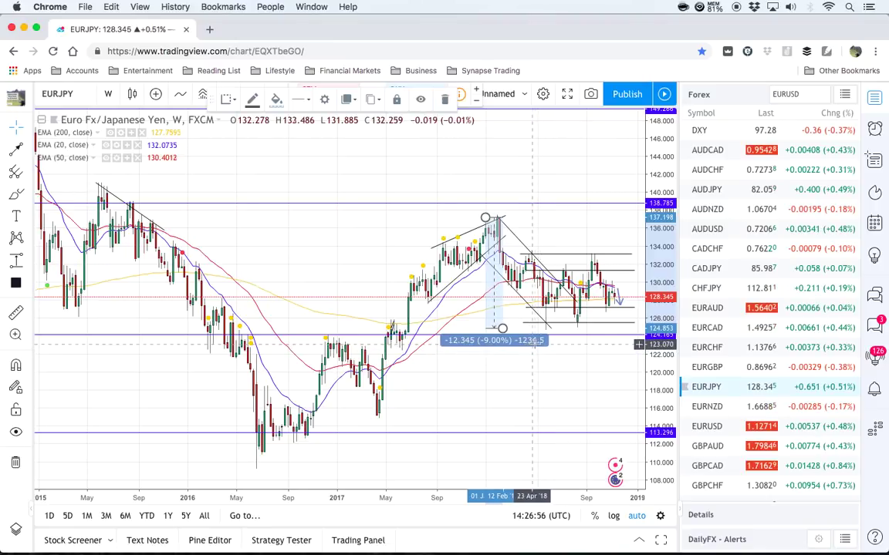
pyautogui.click(515, 297)
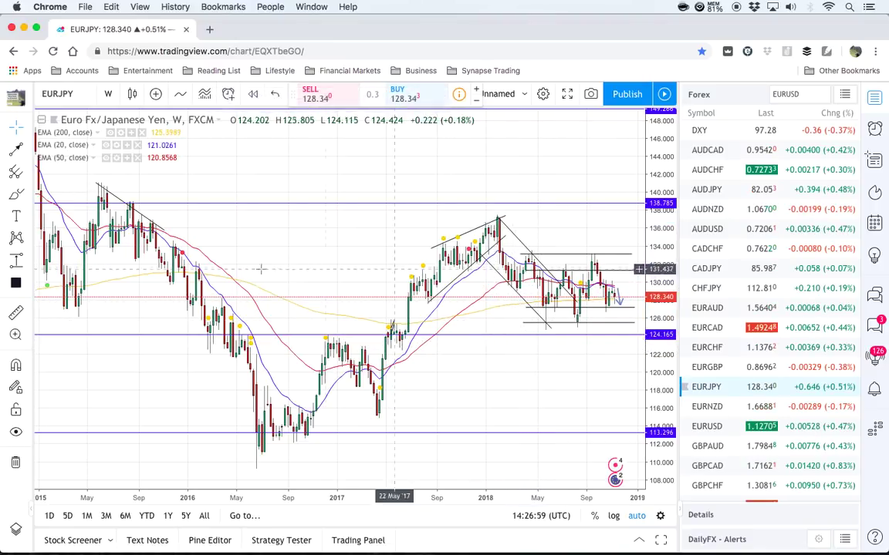
# Look through the icon palette, and measure the decline from the early 2018 high to just above the 124.165 line, clearing the measurement.
pyautogui.click(28, 284)
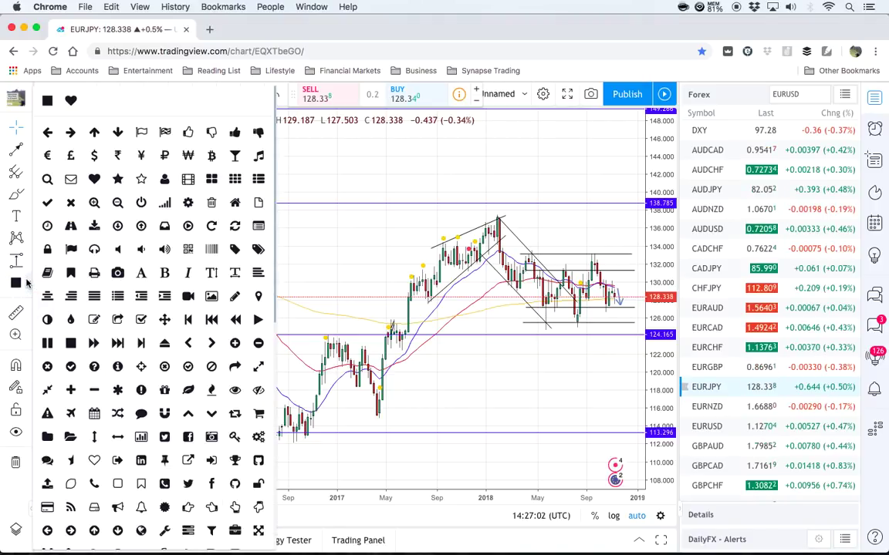
pyautogui.click(27, 282)
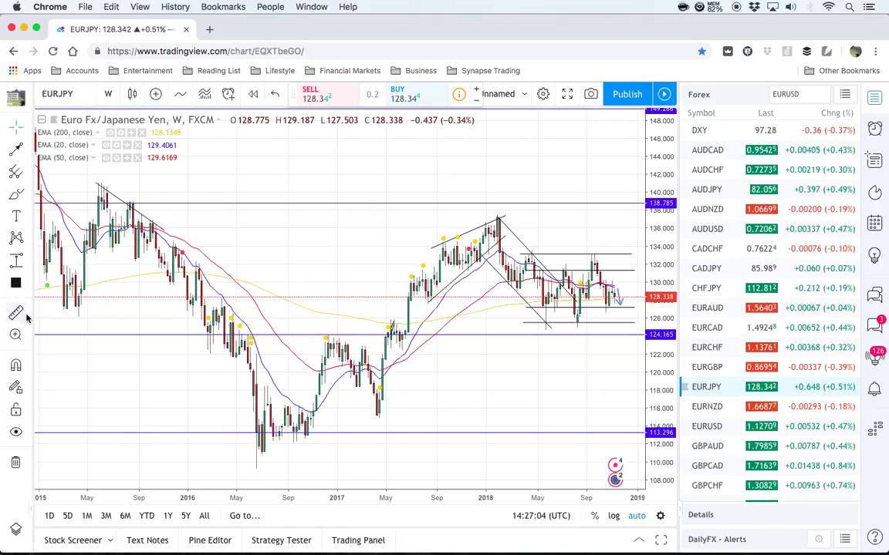
pyautogui.click(17, 311)
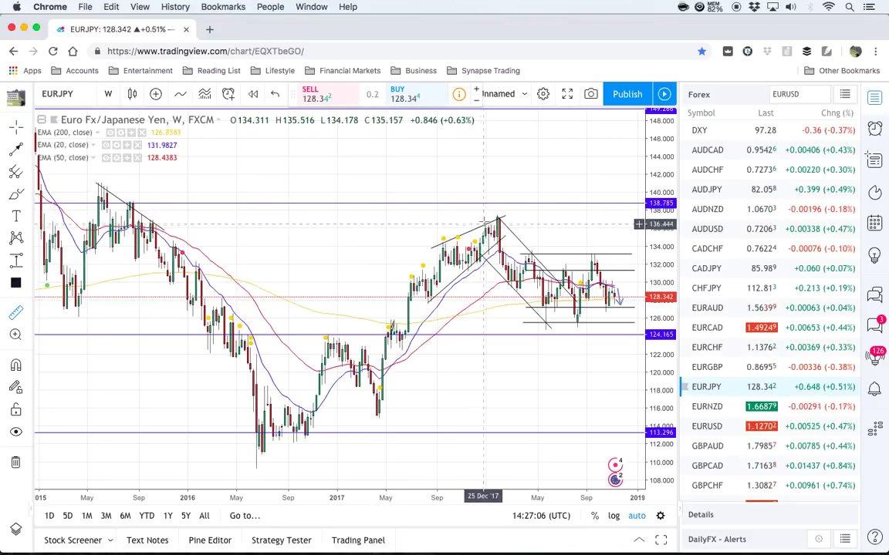
pyautogui.click(491, 217)
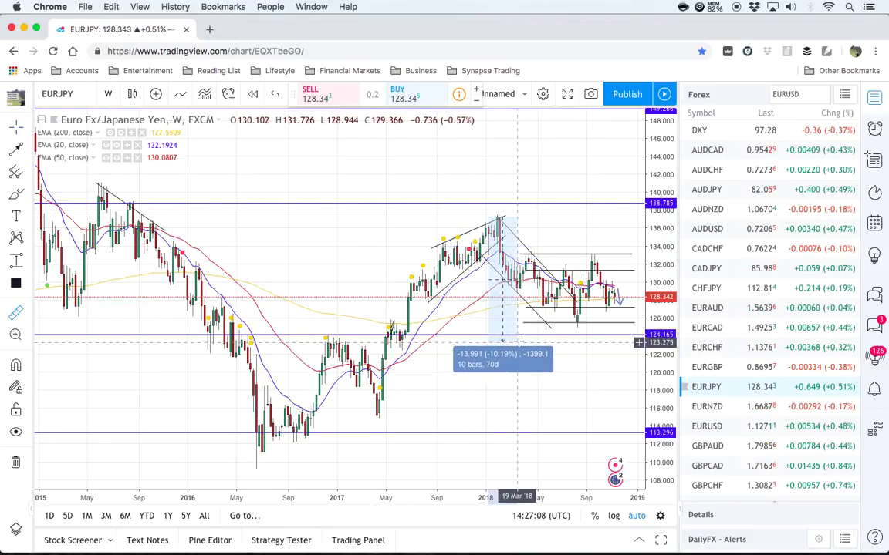
pyautogui.click(521, 331)
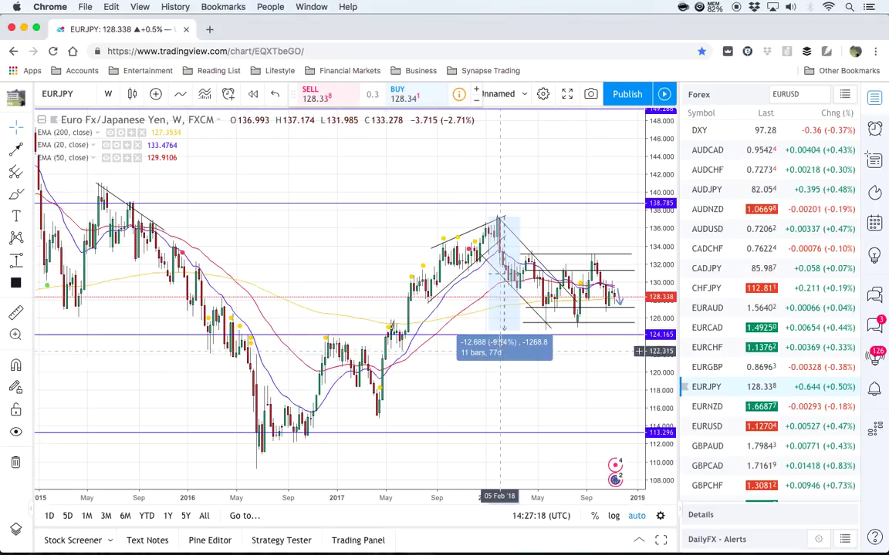
pyautogui.click(472, 321)
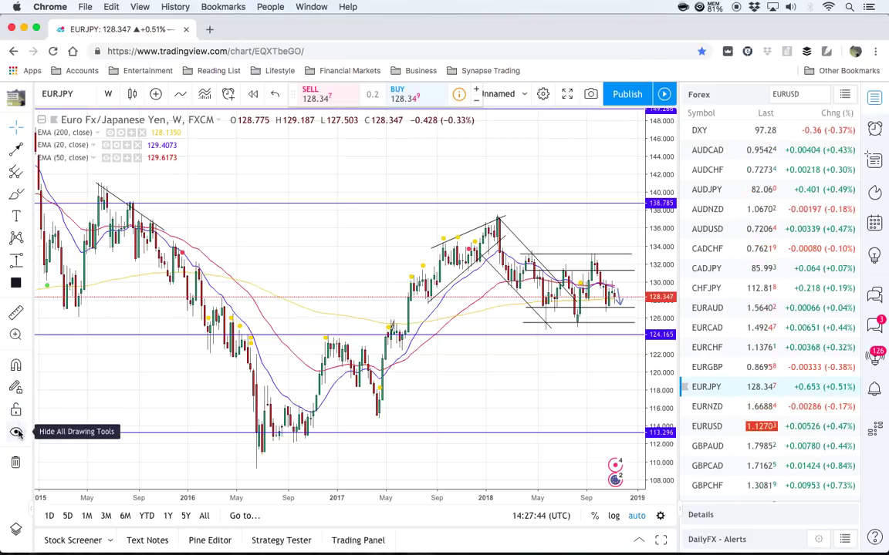
# Hide all drawings on the EURJPY chart and show them again.
pyautogui.click(17, 432)
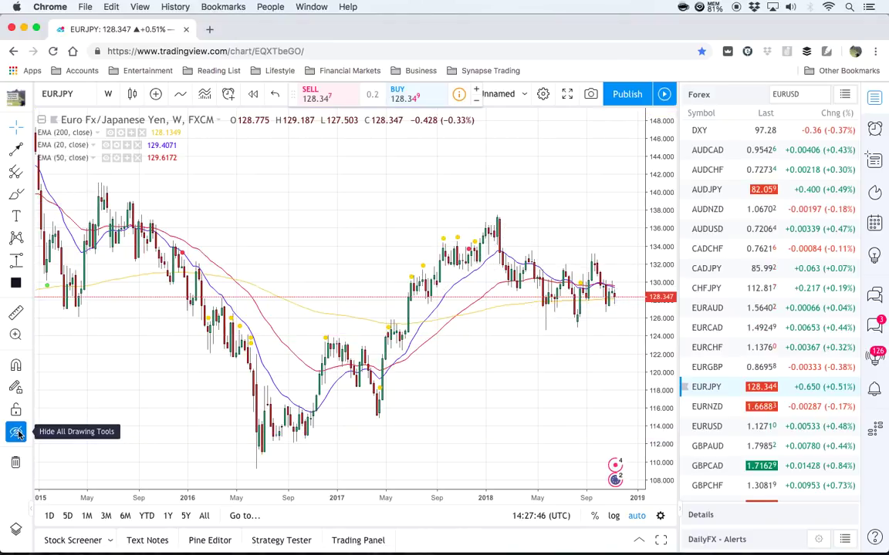
pyautogui.scroll(-6, 189, 386)
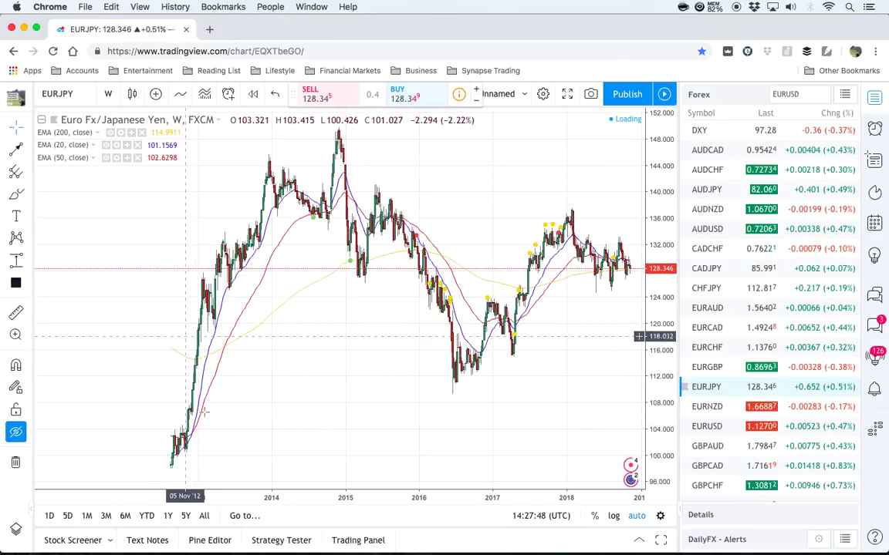
pyautogui.click(15, 434)
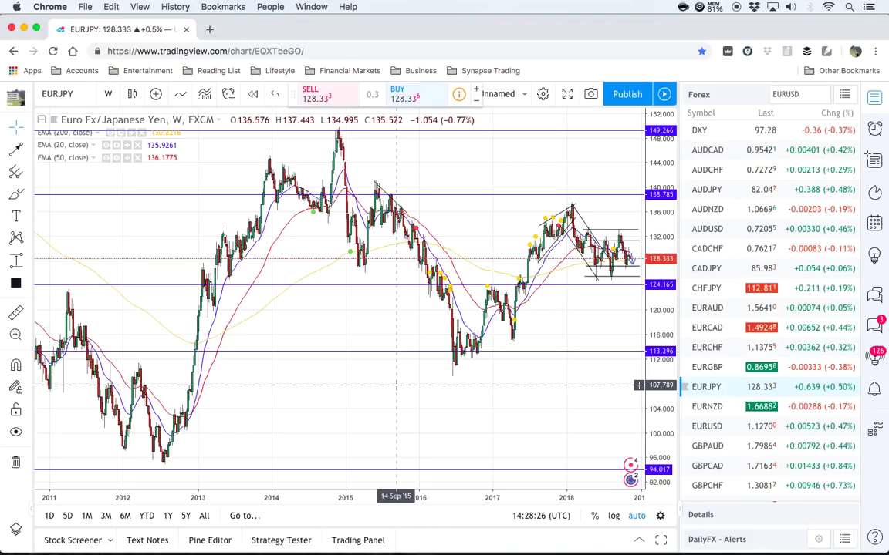
pyautogui.hotkey('ctrl', 'Left')
pyautogui.press('super+shift+Return')
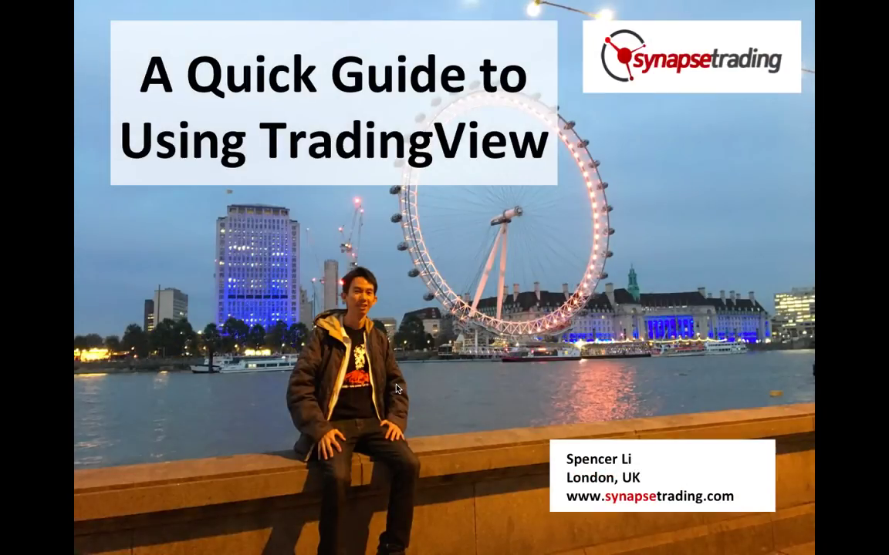
pyautogui.press('Right')
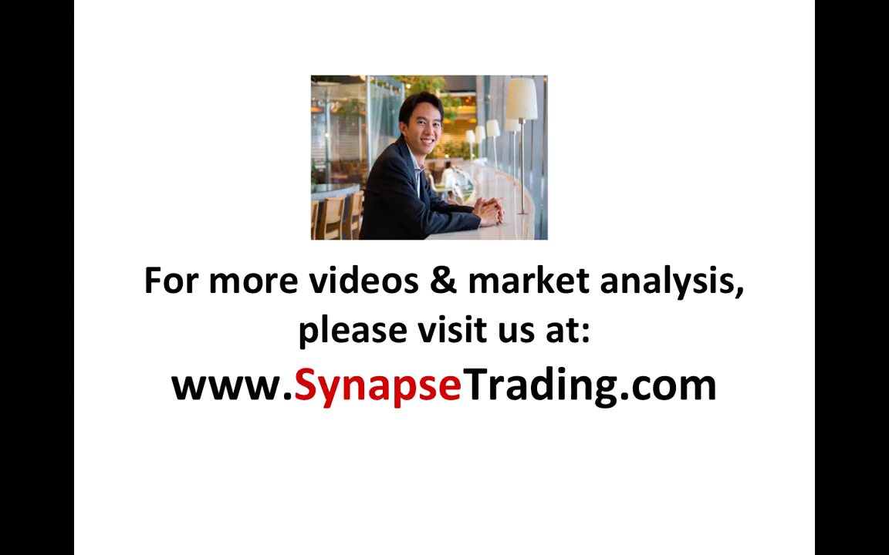